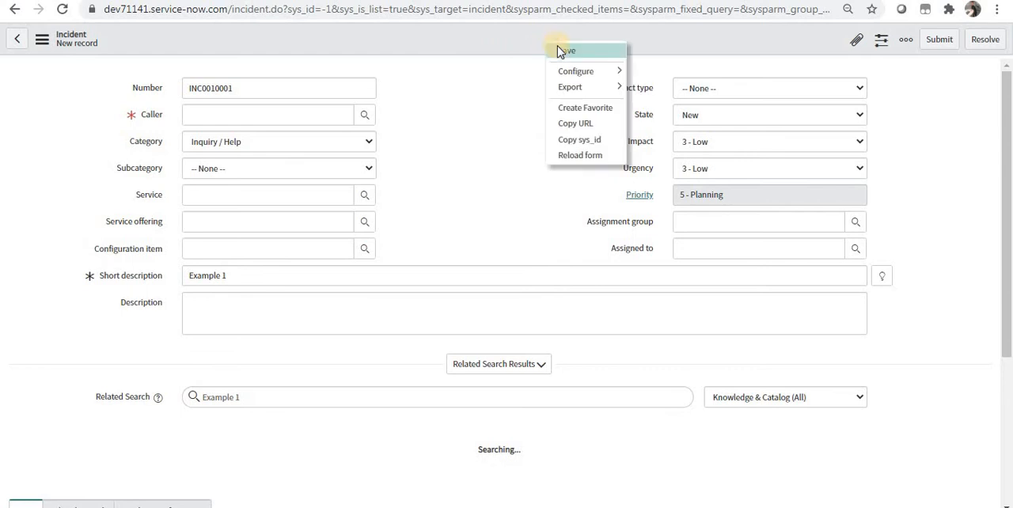
# - Set the incident's Caller to System Administrator and save the Example 1 incident
pyautogui.click(558, 52)
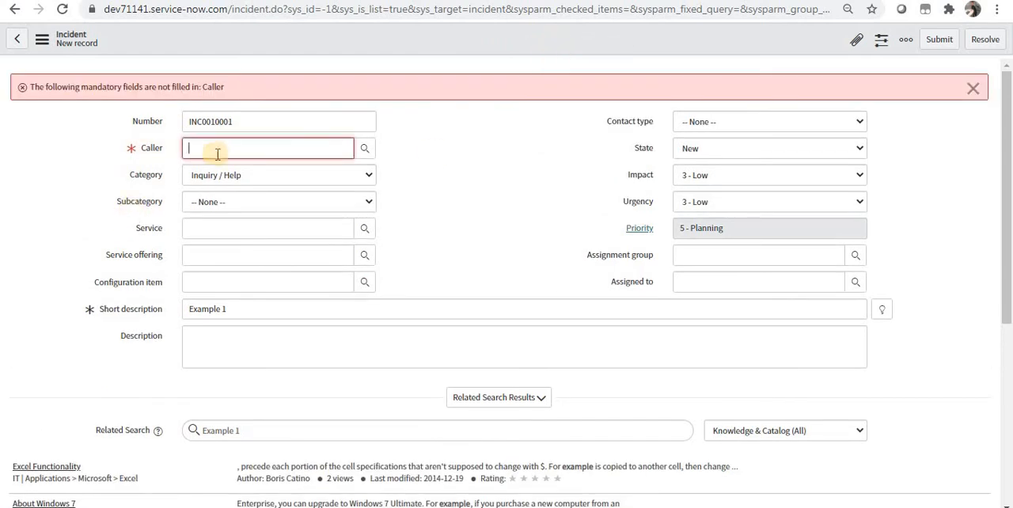
pyautogui.write('system')
pyautogui.click(216, 172)
pyautogui.rightClick(390, 51)
pyautogui.click(402, 60)
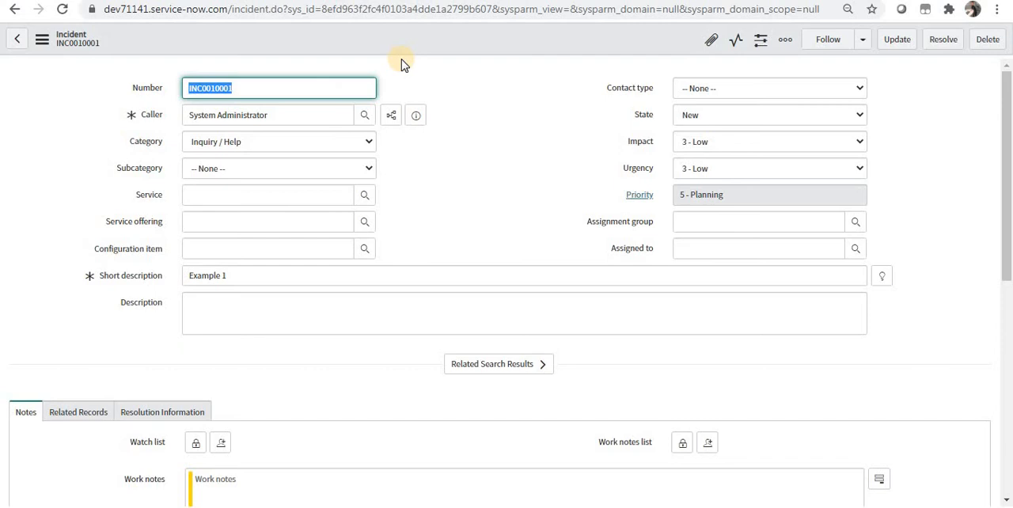
# - Open the dictionary entry of the incident's Assignment group field and view its dictionary overrides
pyautogui.click(631, 226)
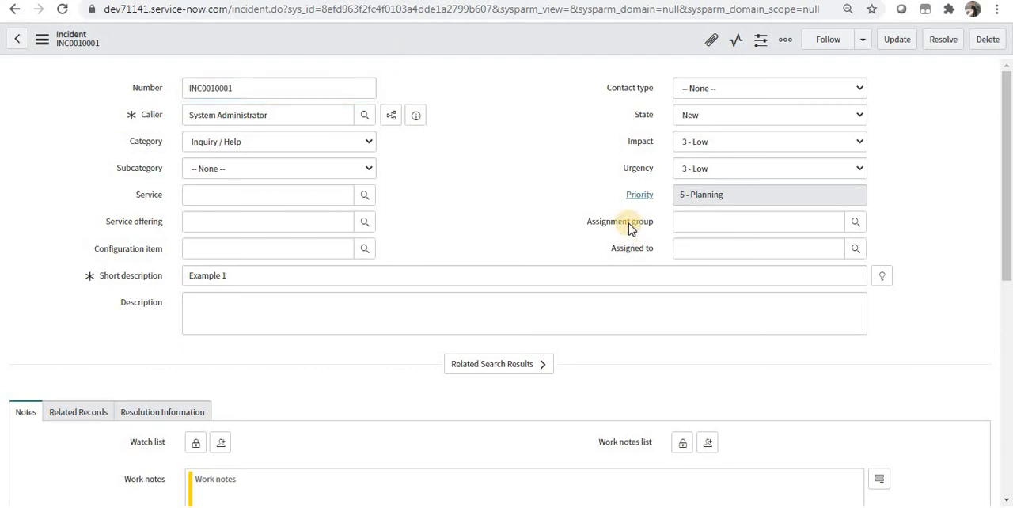
pyautogui.rightClick(631, 227)
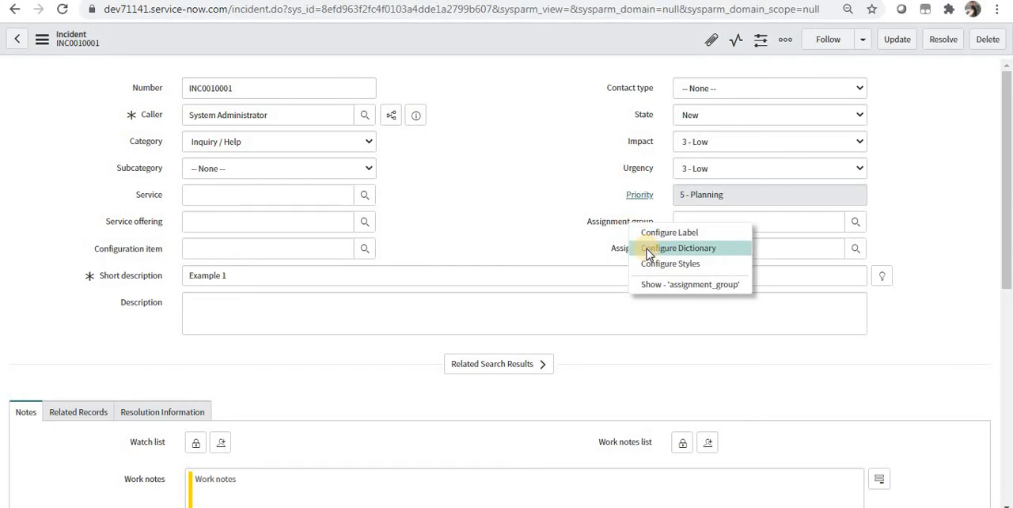
pyautogui.click(647, 249)
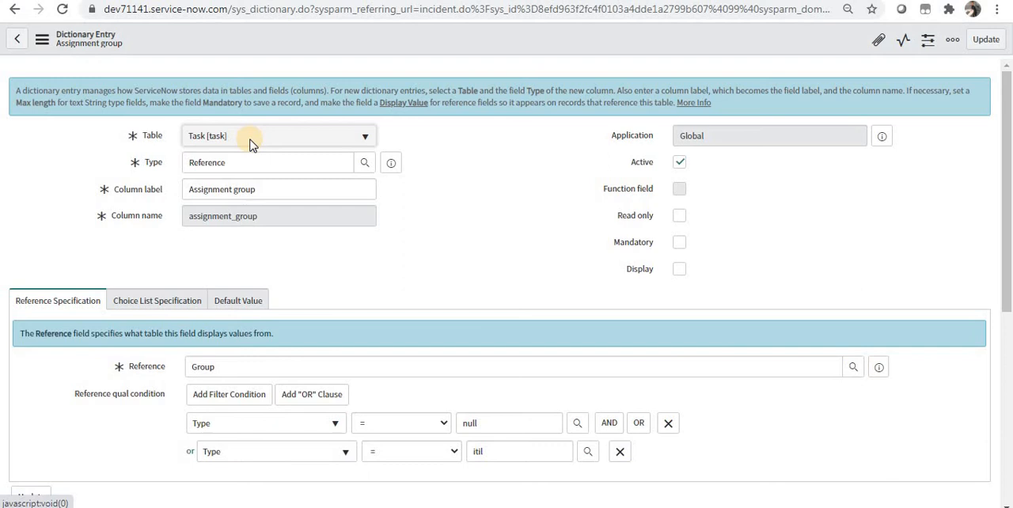
pyautogui.scroll(-4, 1009, 399)
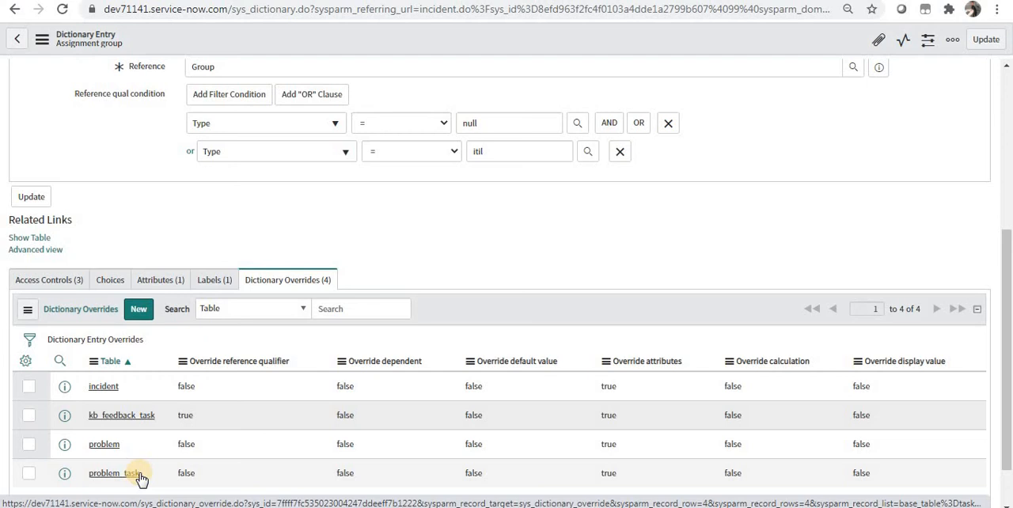
# - Find the Dictionary module in the navigator by searching for dictionary, and open its list in a new browser tab
pyautogui.click(107, 1)
pyautogui.click(103, 73)
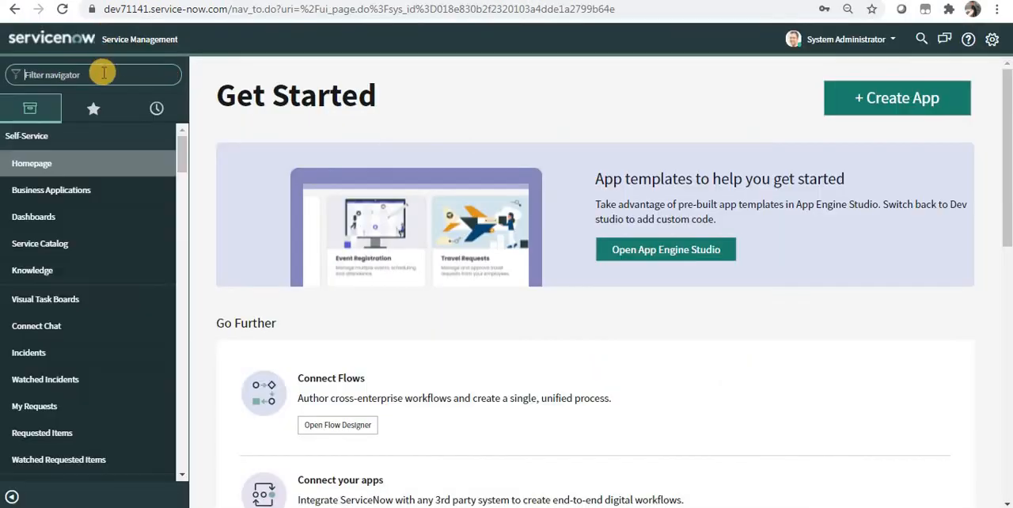
pyautogui.write('dictio')
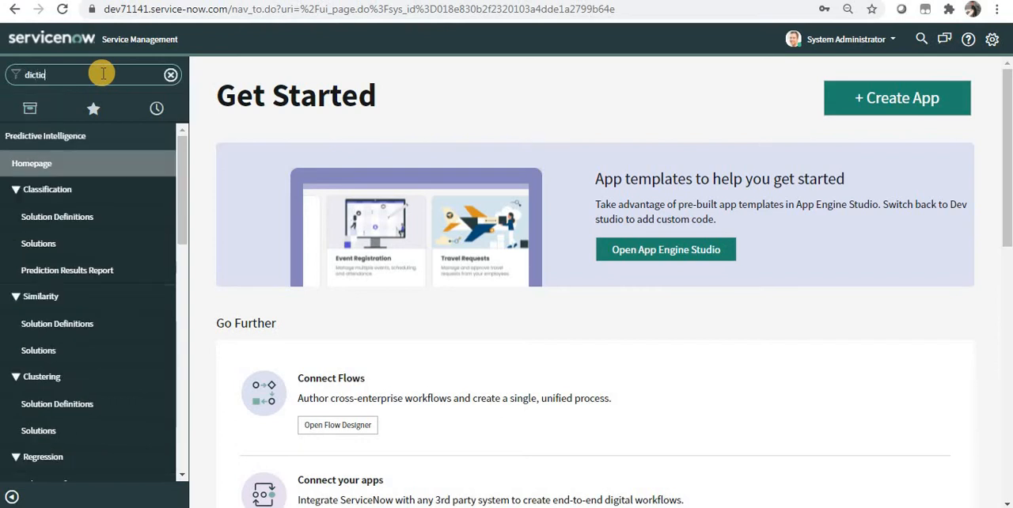
pyautogui.write('nary')
pyautogui.click(51, 162)
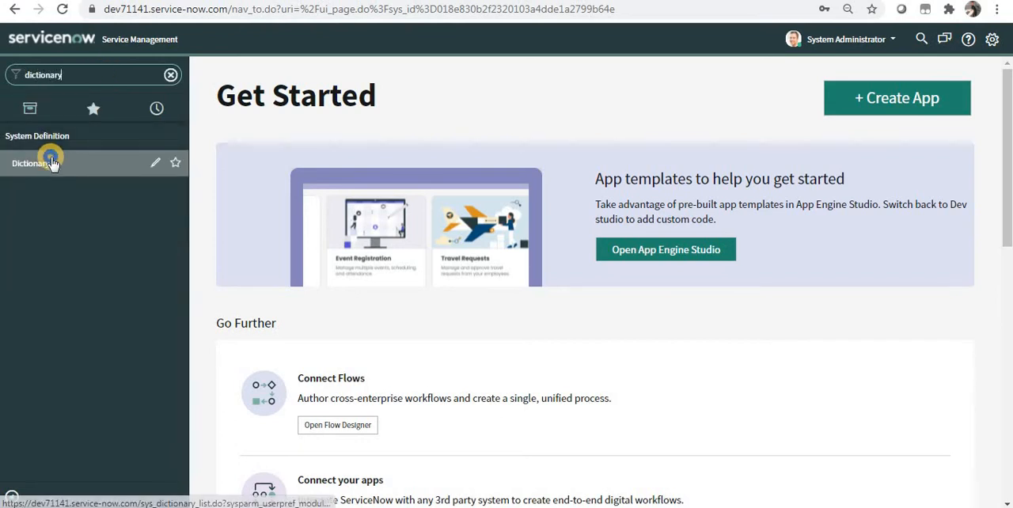
pyautogui.rightClick(52, 162)
pyautogui.click(56, 164)
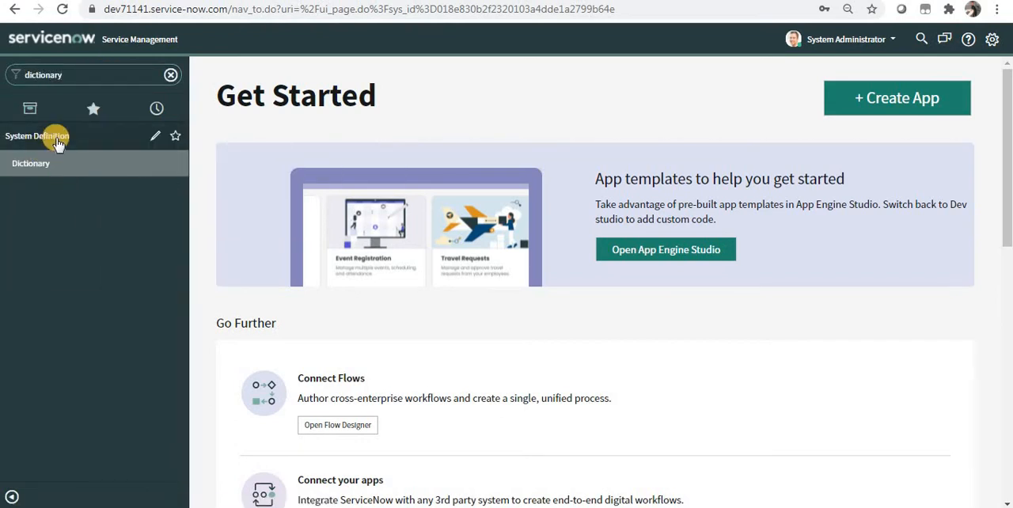
pyautogui.click(230, 1)
# - Filter the dictionary entries to table task and column assignment_group, and open the matching entry
pyautogui.click(148, 109)
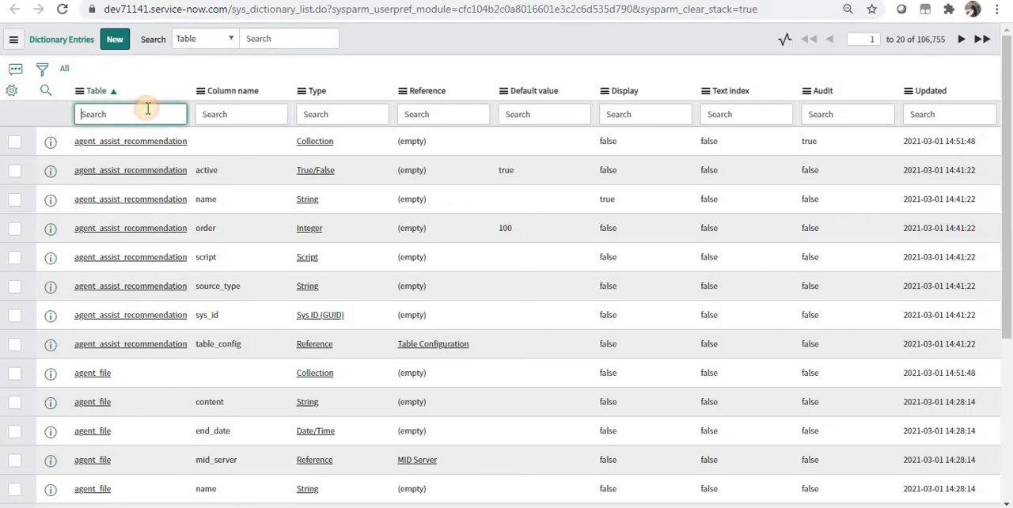
pyautogui.write('task')
pyautogui.press('Tab')
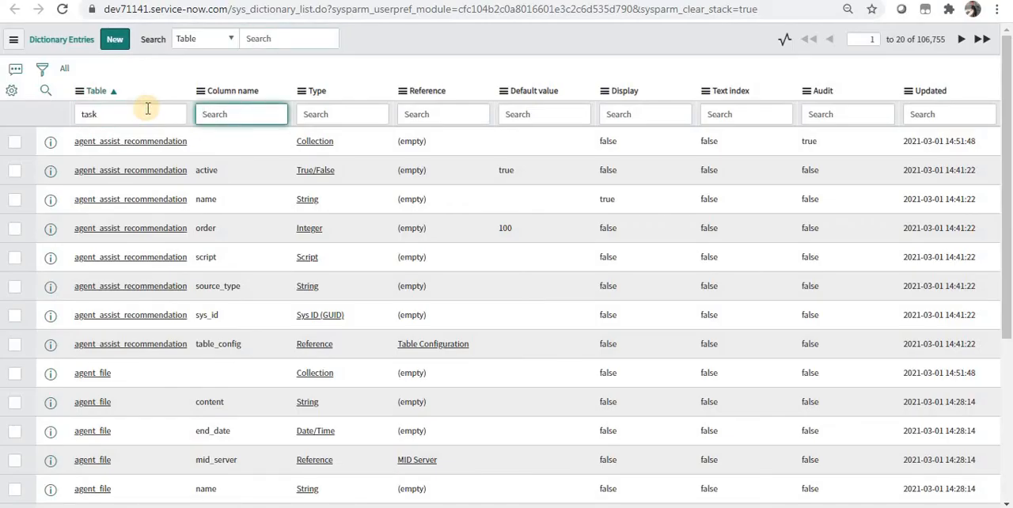
pyautogui.write('assignment_gro')
pyautogui.press('Return')
pyautogui.click(82, 142)
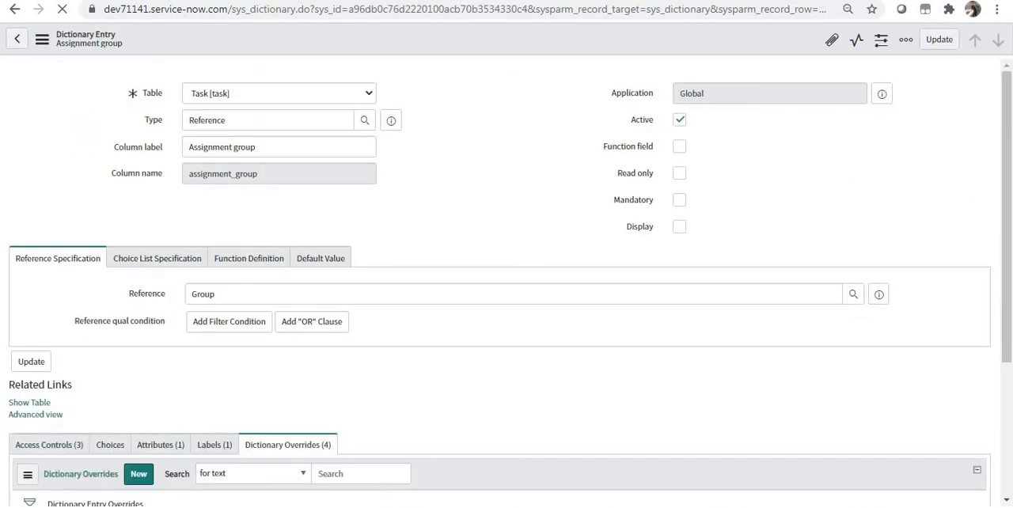
# - Open the incident table's dictionary override for the Assignment group field
pyautogui.click(363, 1)
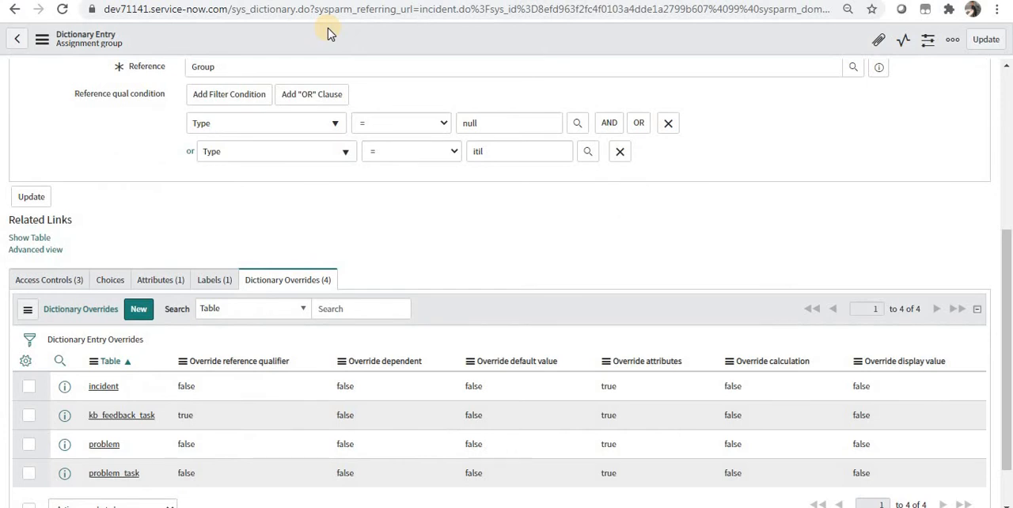
pyautogui.scroll(-1, 230, 221)
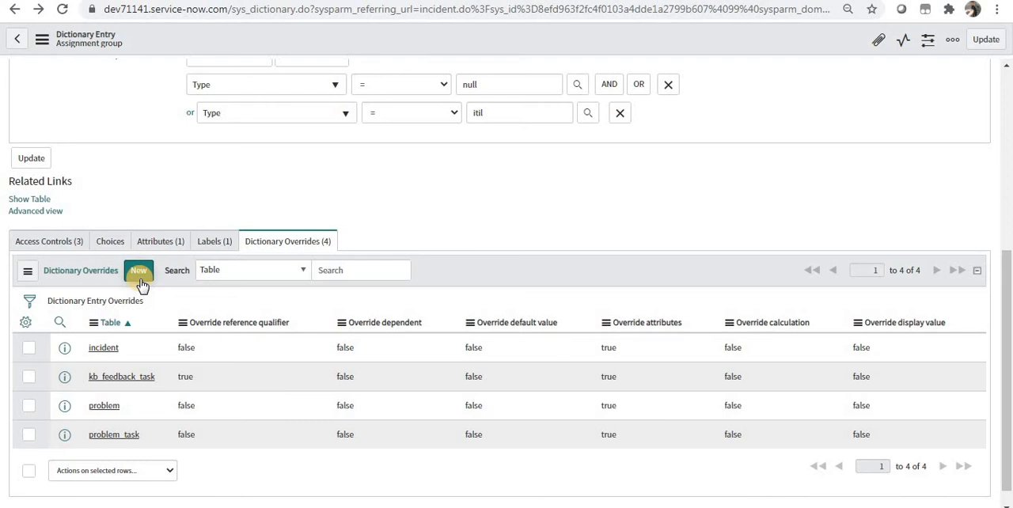
pyautogui.click(104, 350)
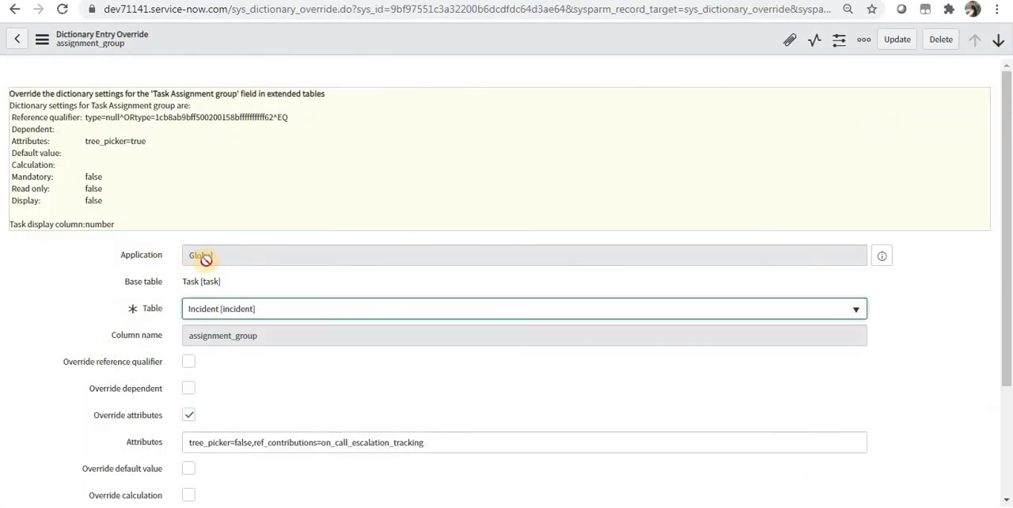
# - Inspect the override's base table, the selectable extended tables and the available override options
pyautogui.click(195, 283)
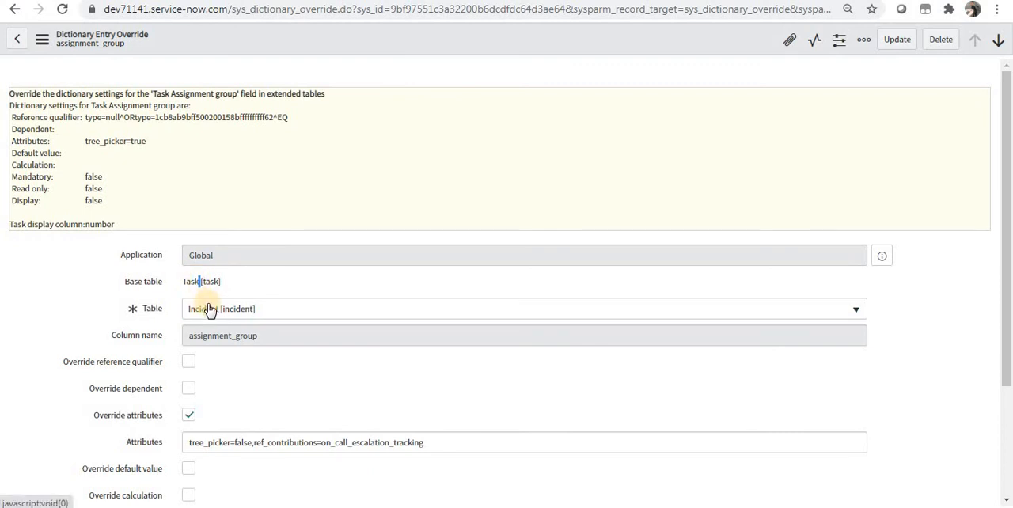
pyautogui.click(207, 308)
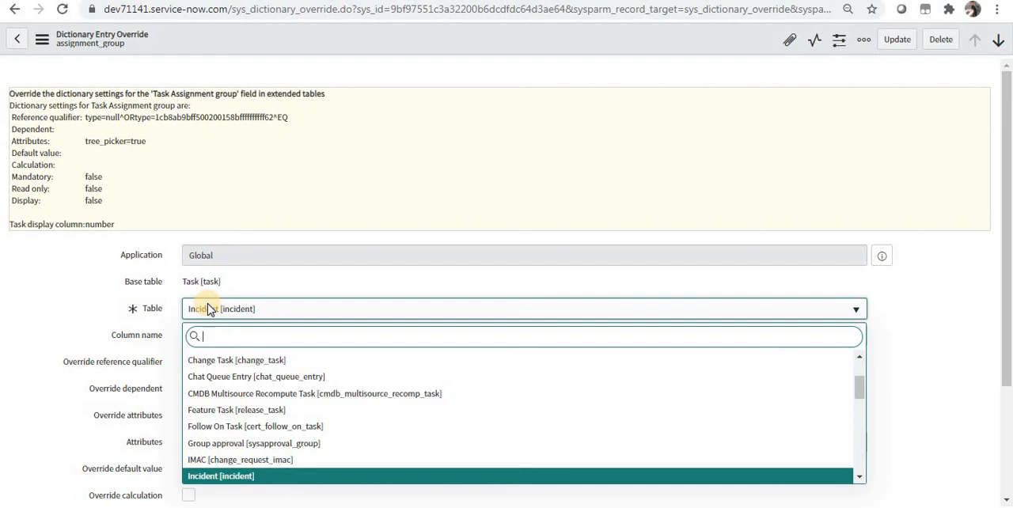
pyautogui.click(987, 285)
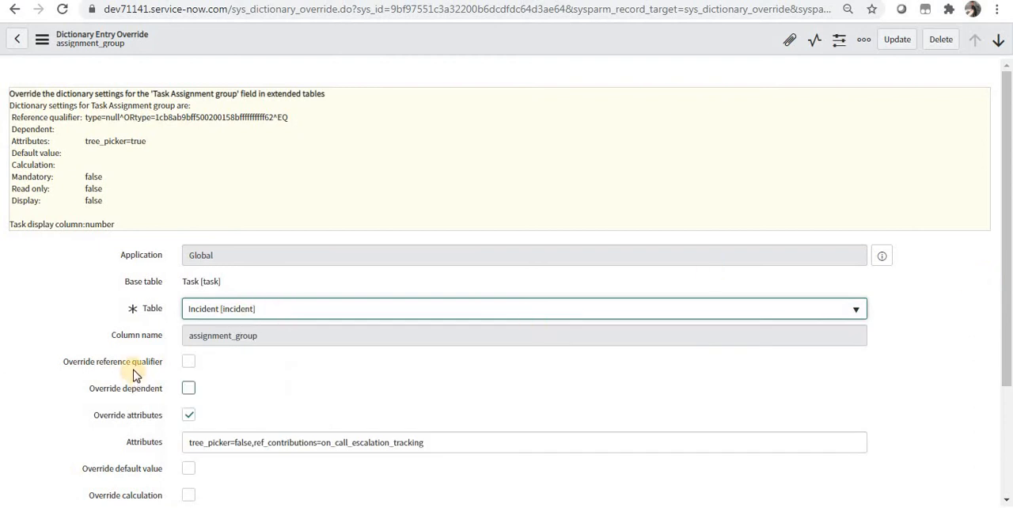
pyautogui.moveTo(135, 372)
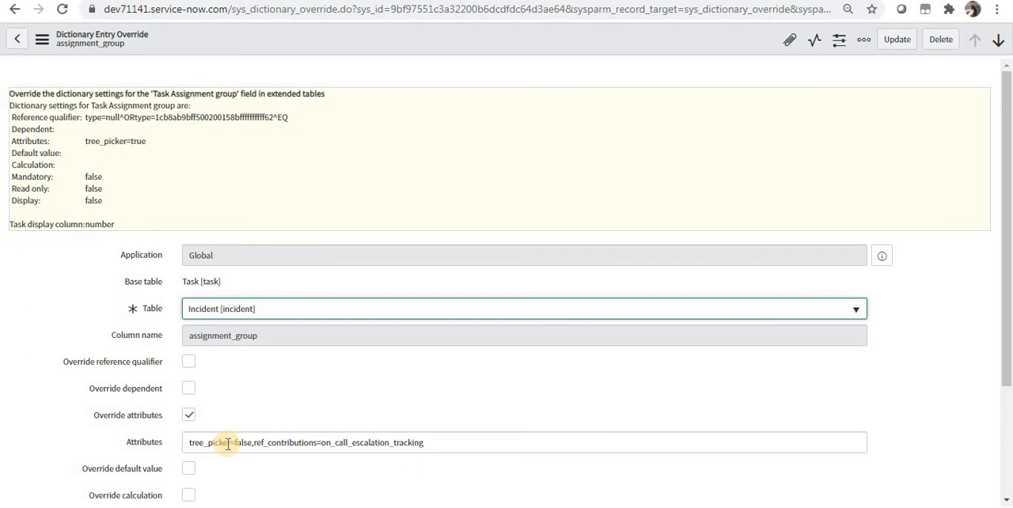
# - Try out the default value and calculation overrides on the incident override, switching each one back off
pyautogui.scroll(-2, 228, 444)
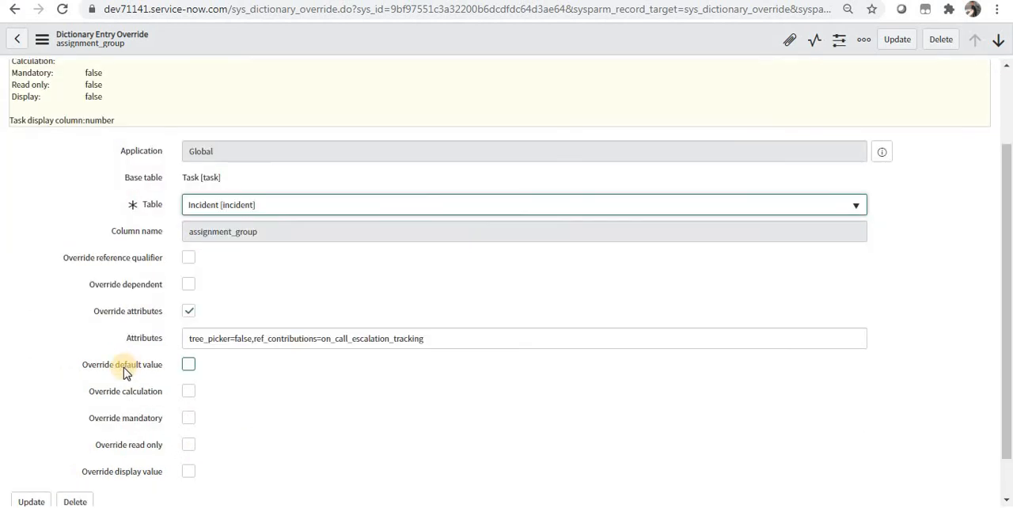
pyautogui.click(188, 366)
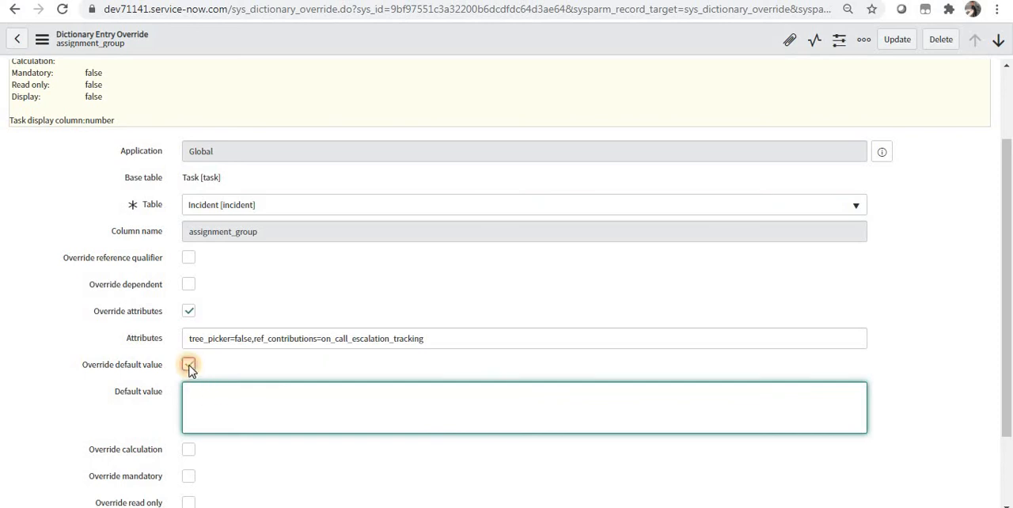
pyautogui.click(189, 365)
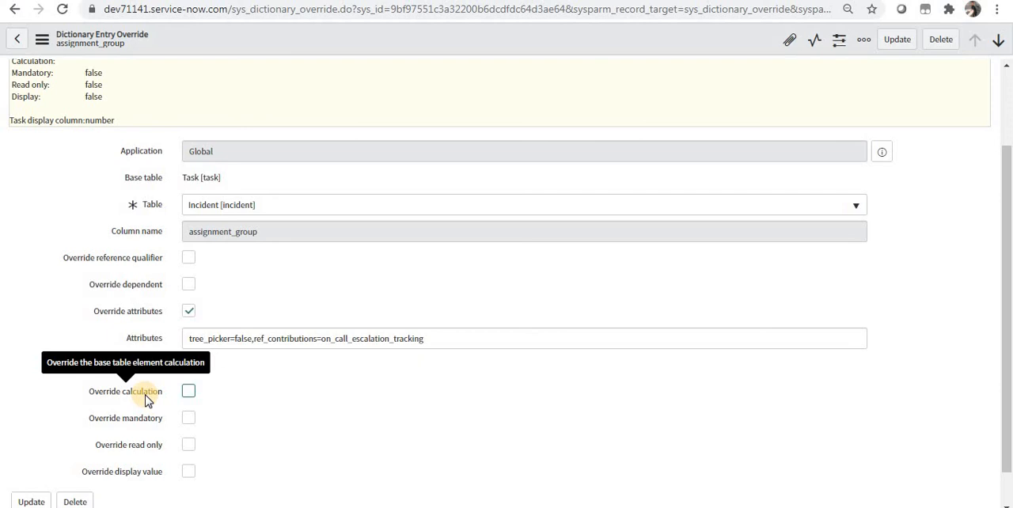
pyautogui.click(189, 392)
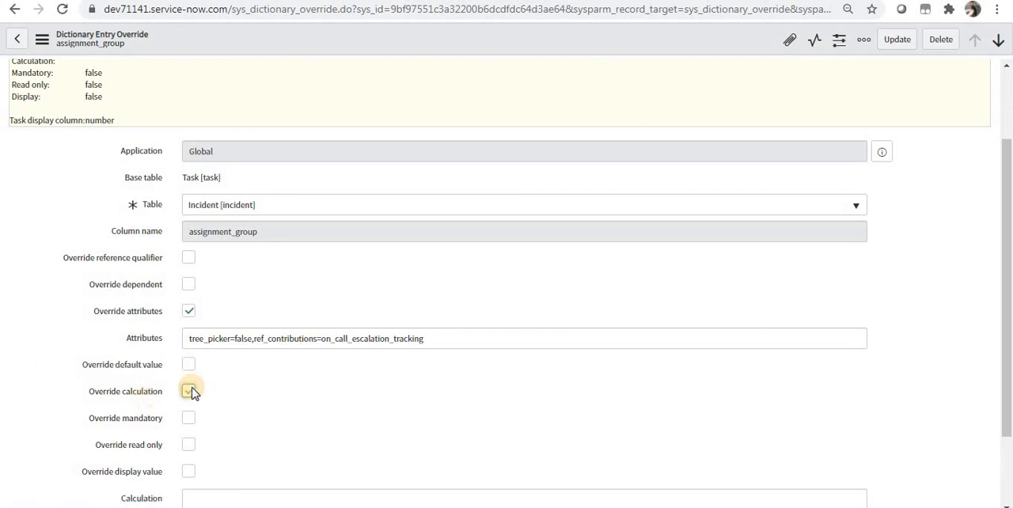
pyautogui.click(189, 392)
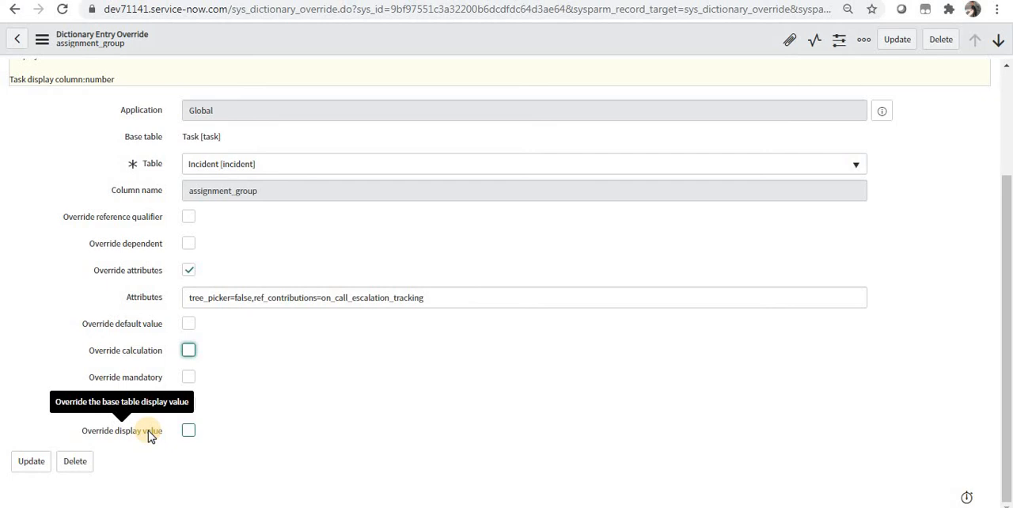
# - Enable Override mandatory, make the Assignment group field mandatory for incidents, and update the override record
pyautogui.click(188, 378)
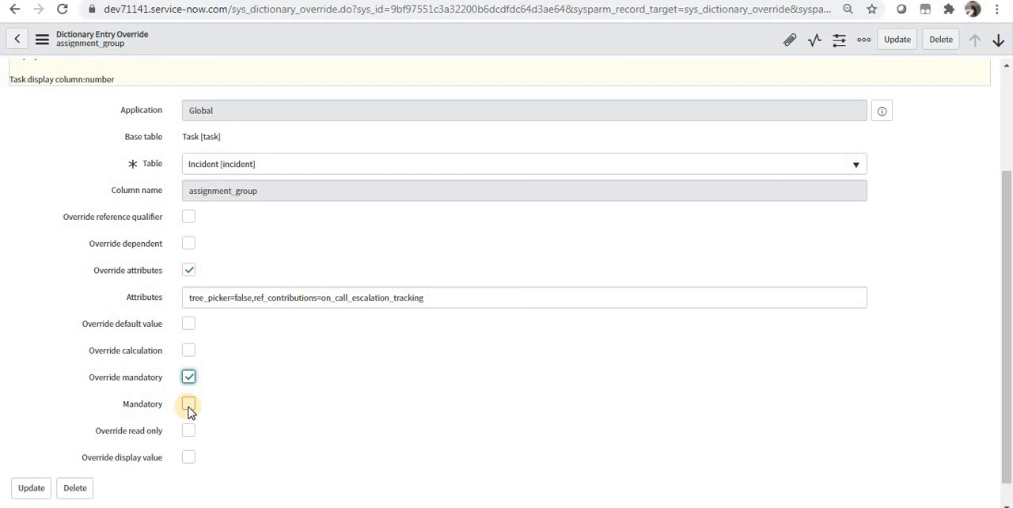
pyautogui.click(188, 405)
pyautogui.click(903, 42)
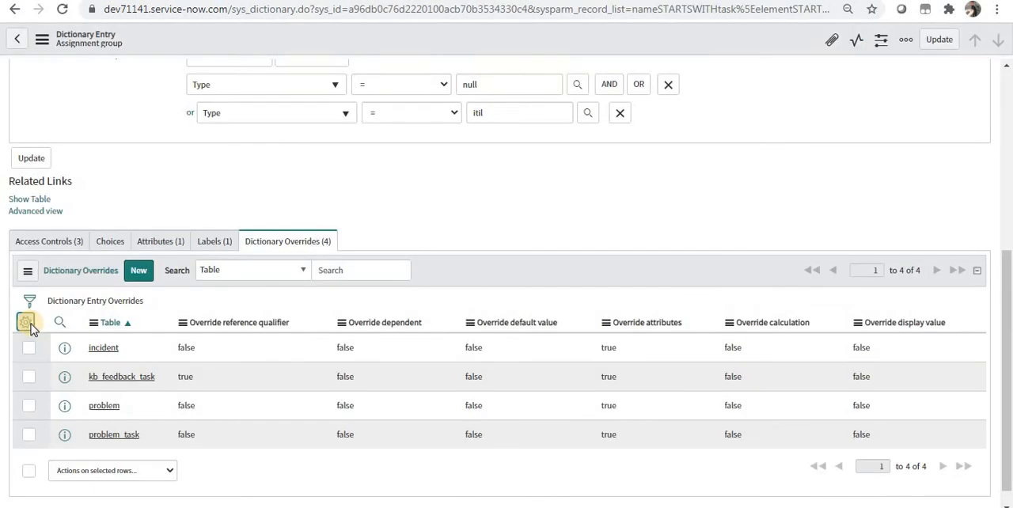
# - Add the Override mandatory column to the Dictionary Overrides list
pyautogui.click(29, 323)
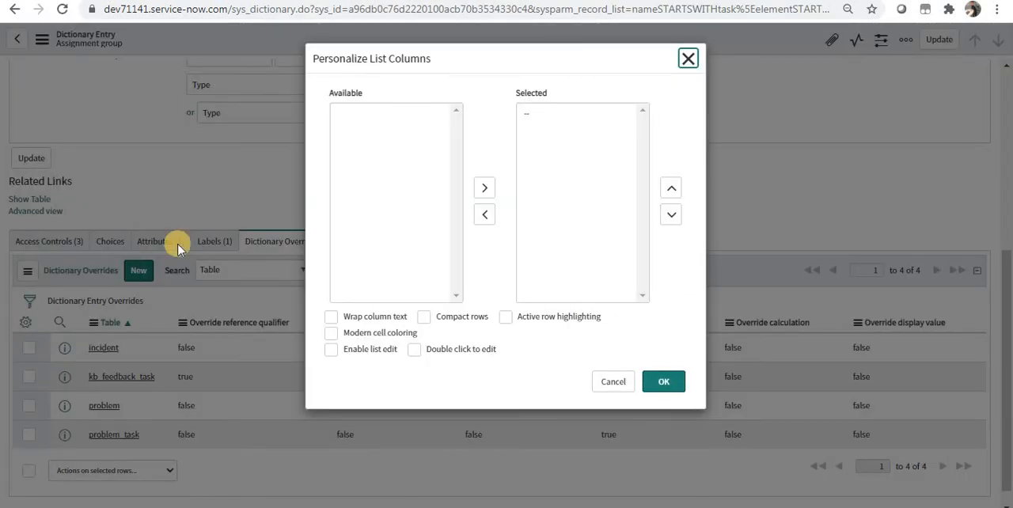
pyautogui.click(376, 207)
pyautogui.press('o')
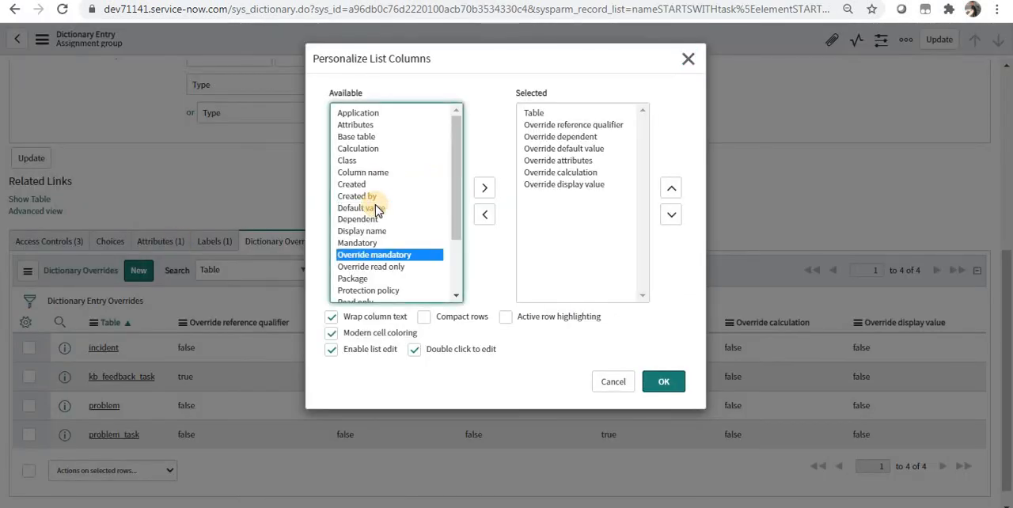
pyautogui.click(486, 188)
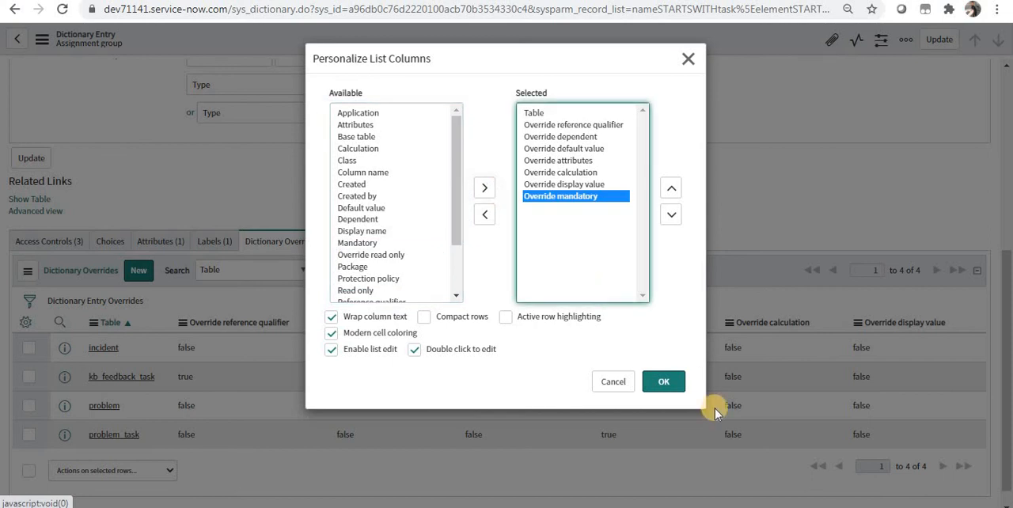
pyautogui.click(665, 383)
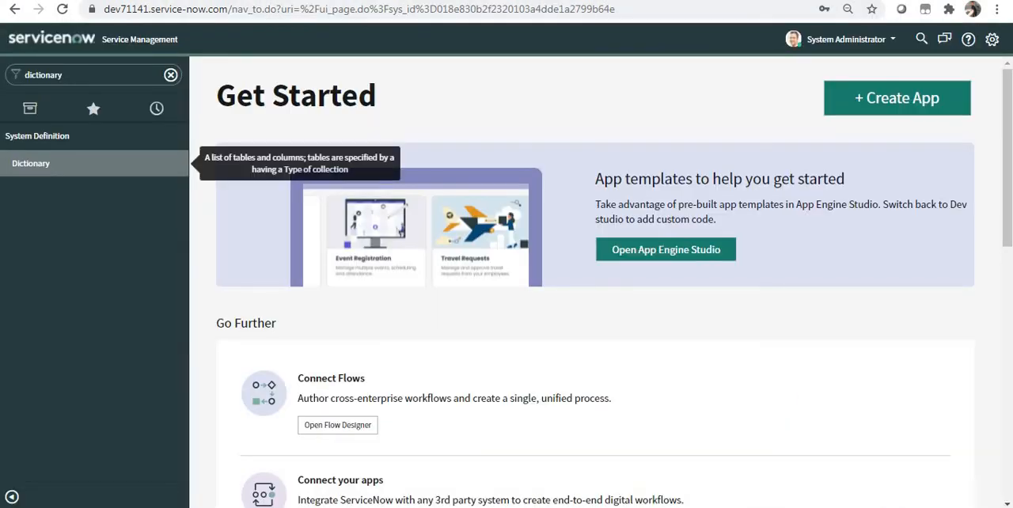
# - Open the incident list with incident.LIST and start a new incident record
pyautogui.click(99, 70)
pyautogui.write('inc')
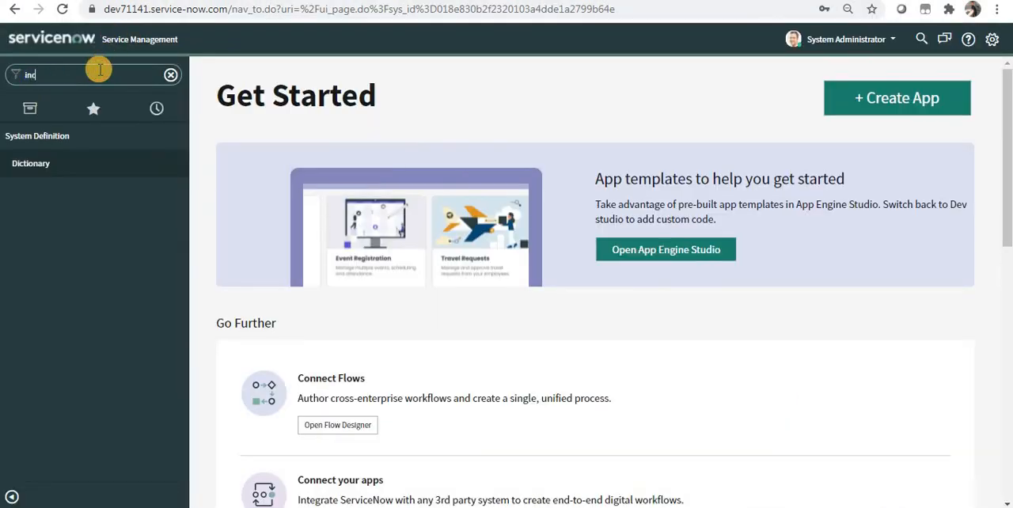
pyautogui.write('ident.LIST')
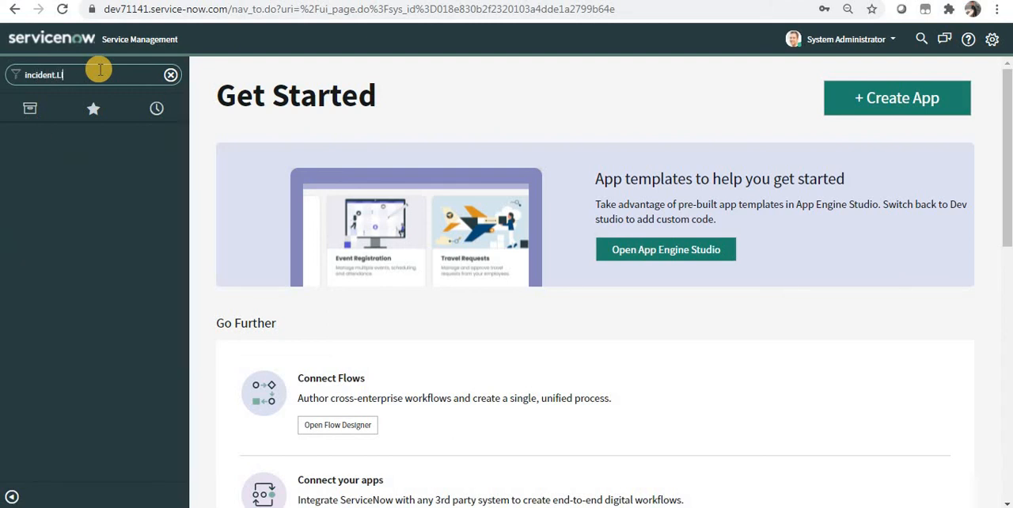
pyautogui.press('Return')
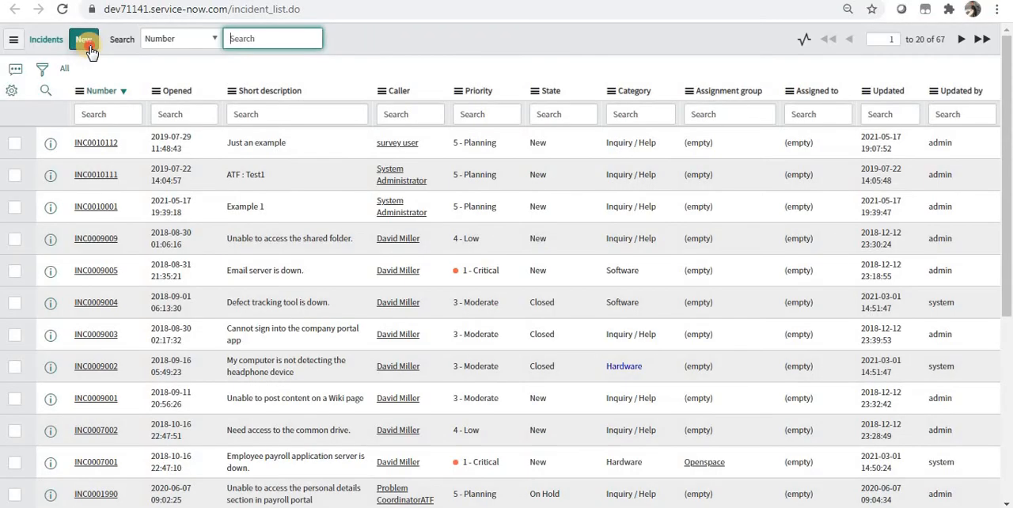
pyautogui.click(88, 45)
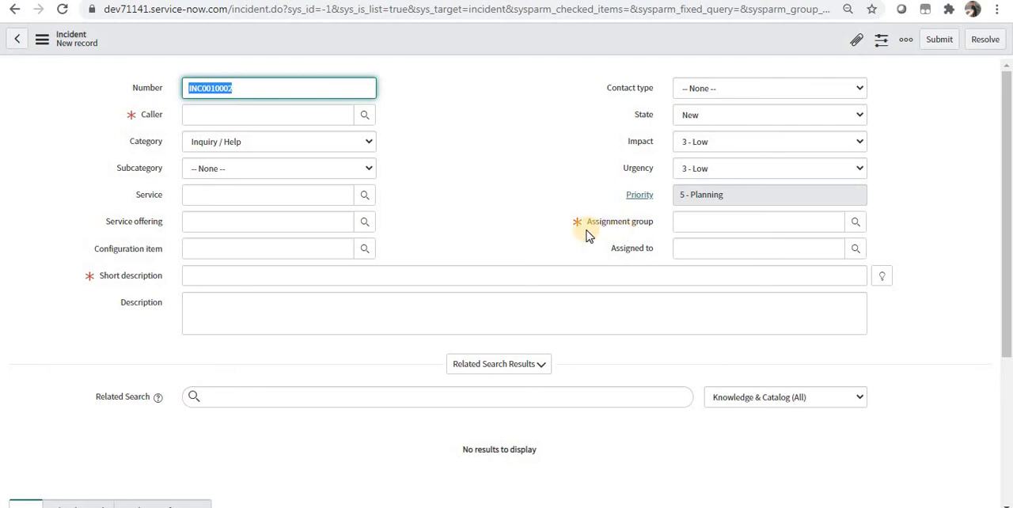
# - Fill in Caller System Administrator and short description Example 2, and try to save the incident without an assignment group
pyautogui.click(594, 226)
pyautogui.click(254, 115)
pyautogui.click(251, 143)
pyautogui.click(244, 270)
pyautogui.write('Example 2')
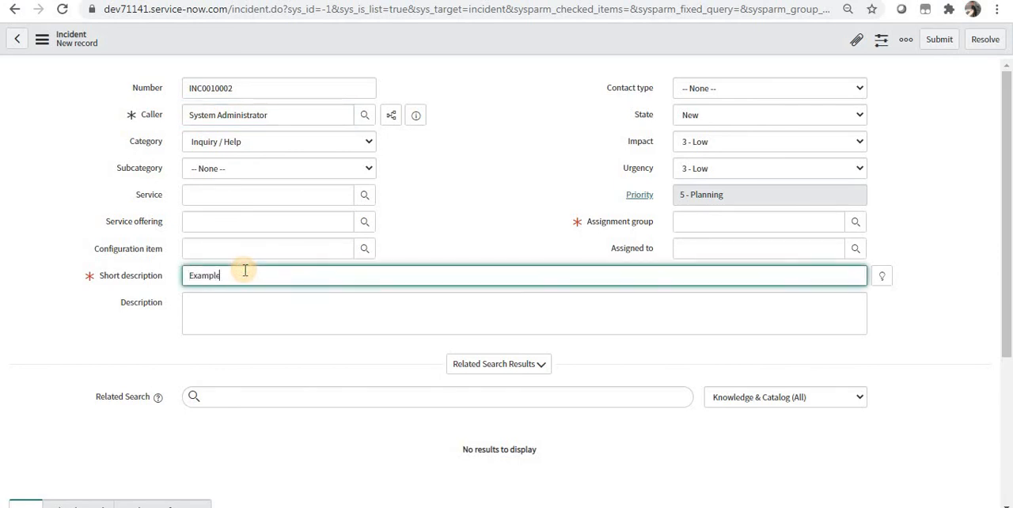
pyautogui.rightClick(345, 32)
pyautogui.click(361, 40)
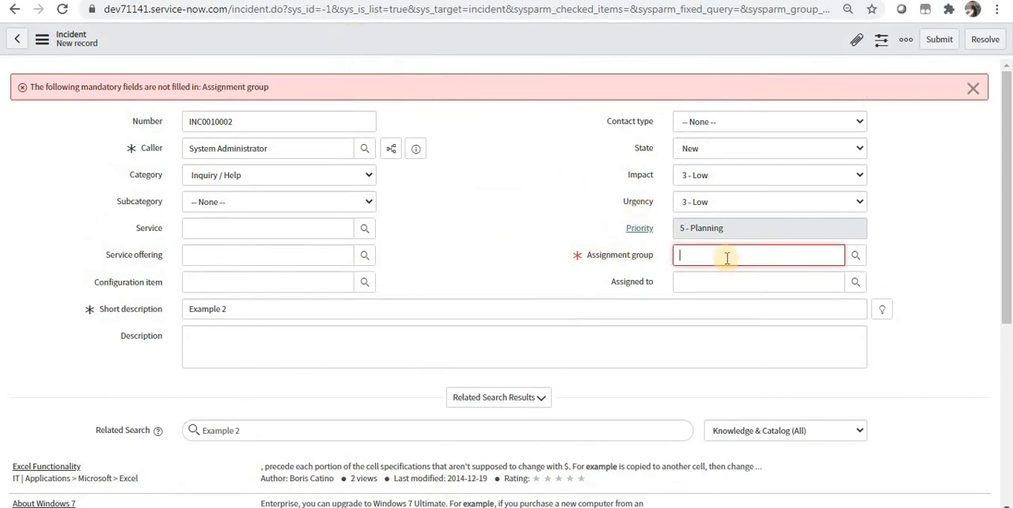
# - Return to the main navigator page and open the problem list with problem.LIST
pyautogui.click(316, 0)
pyautogui.click(77, 73)
pyautogui.write('proble')
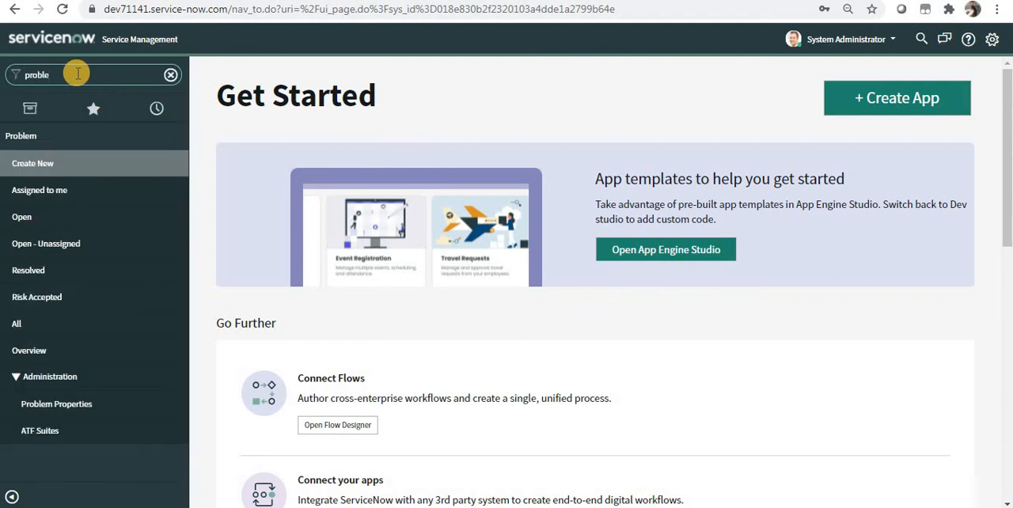
pyautogui.write('m.list')
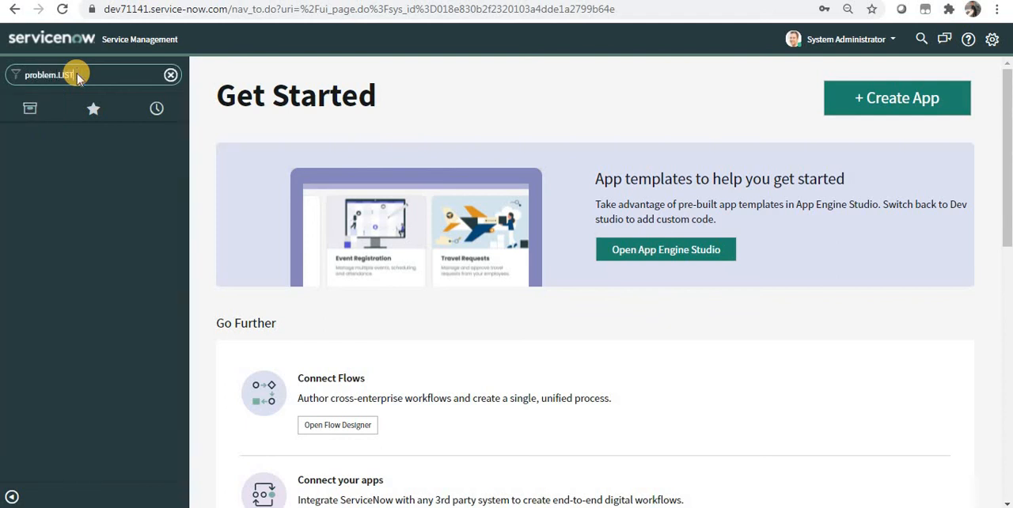
pyautogui.press('Return')
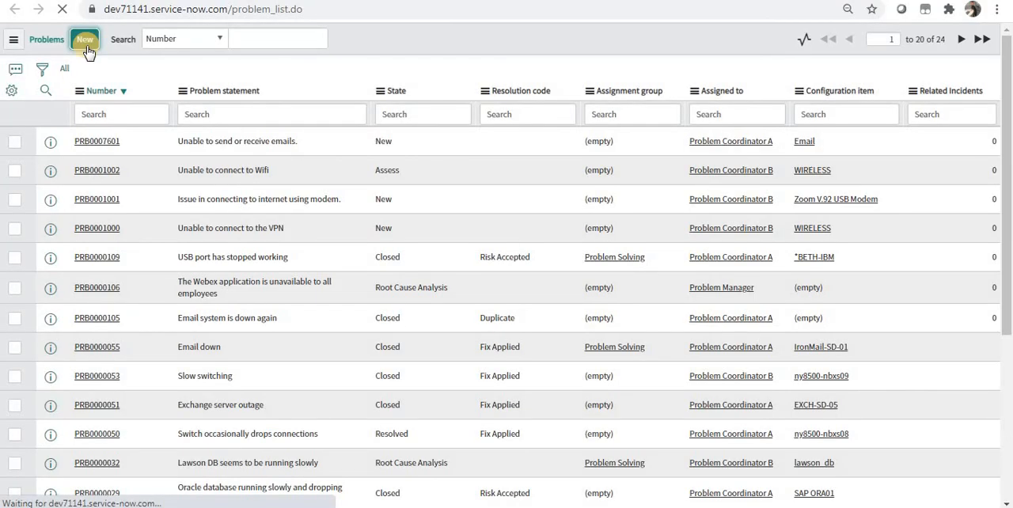